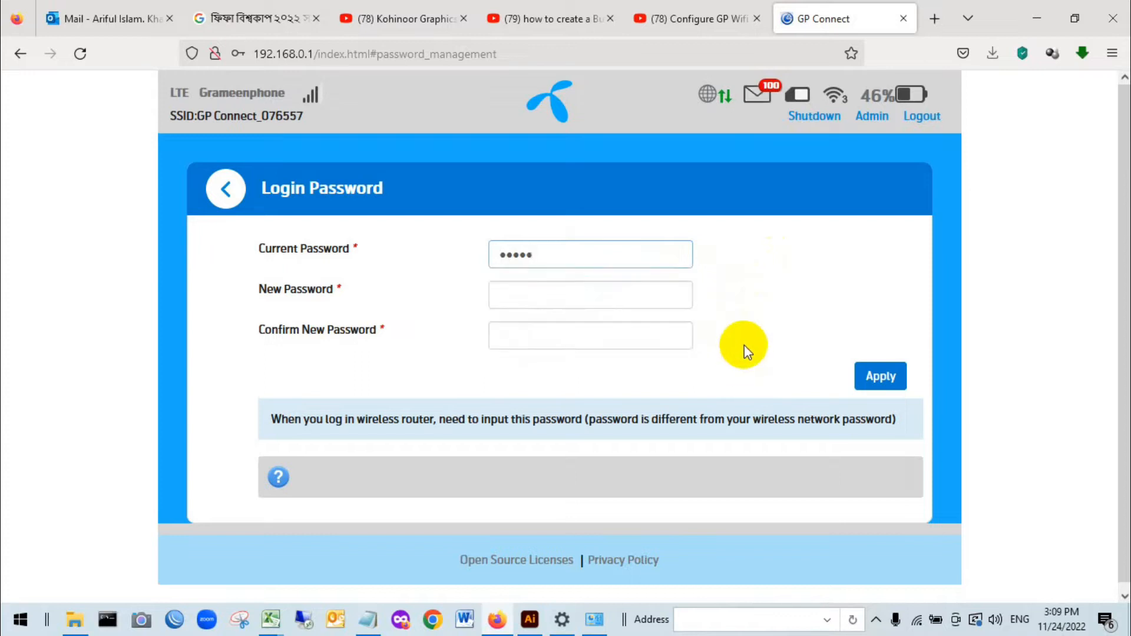
Enter and confirm a new router login password, and apply the change.
left_click(530, 295)
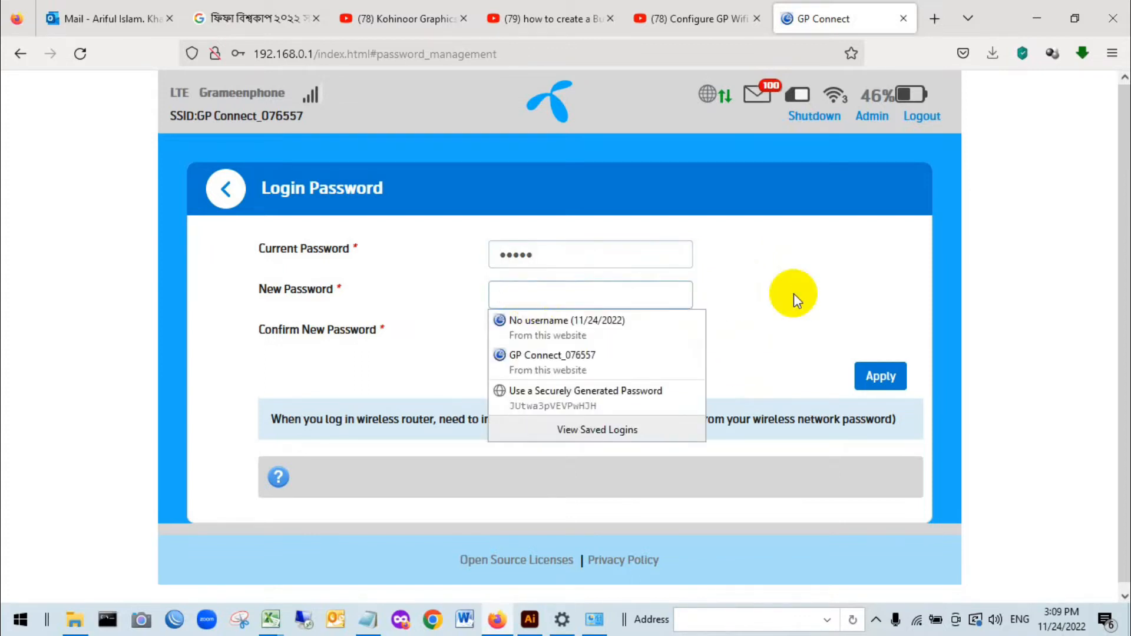
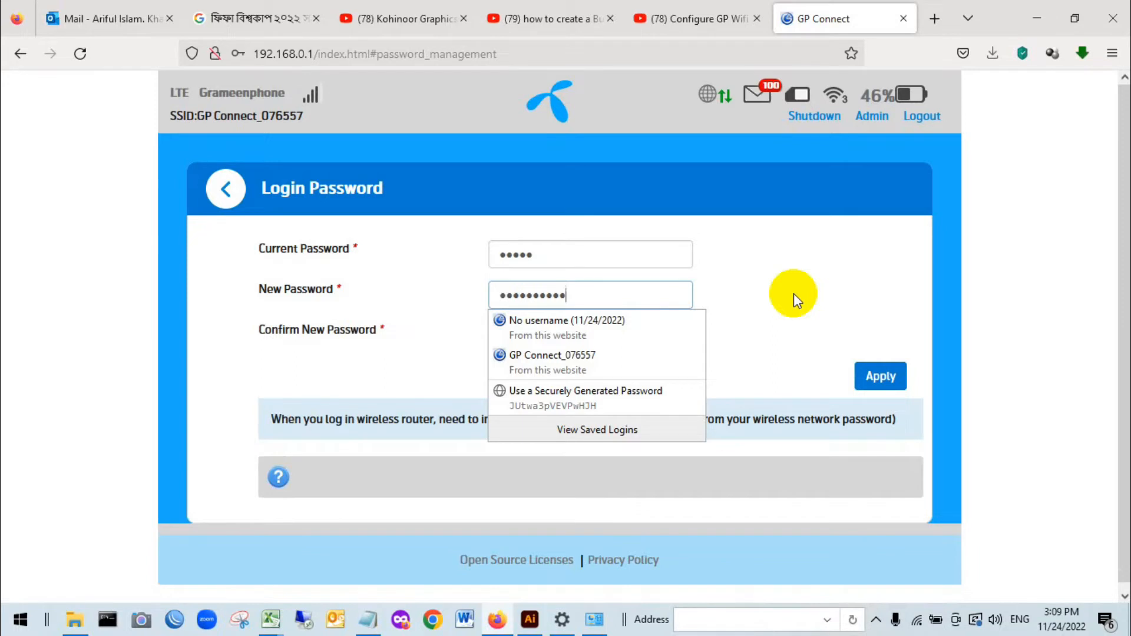
left_click(550, 340)
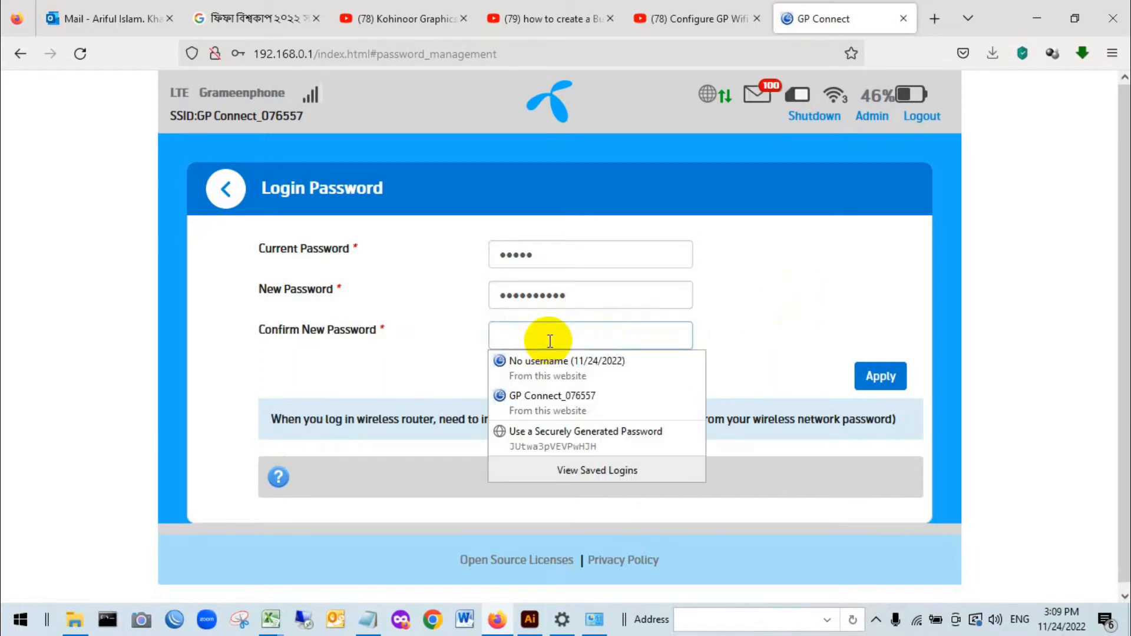
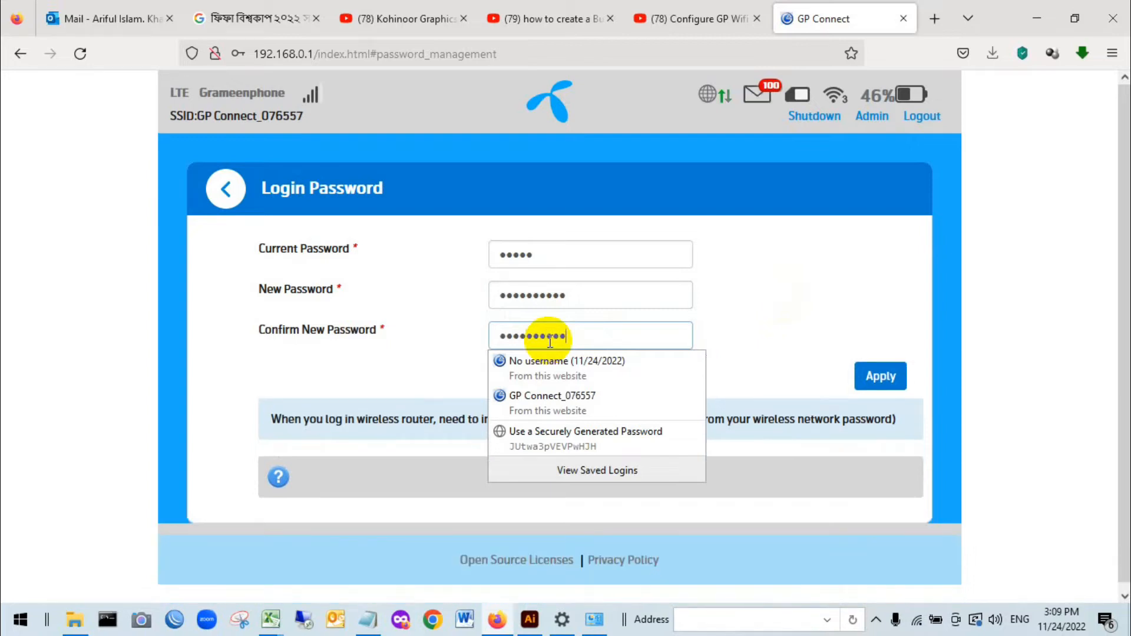
left_click(759, 303)
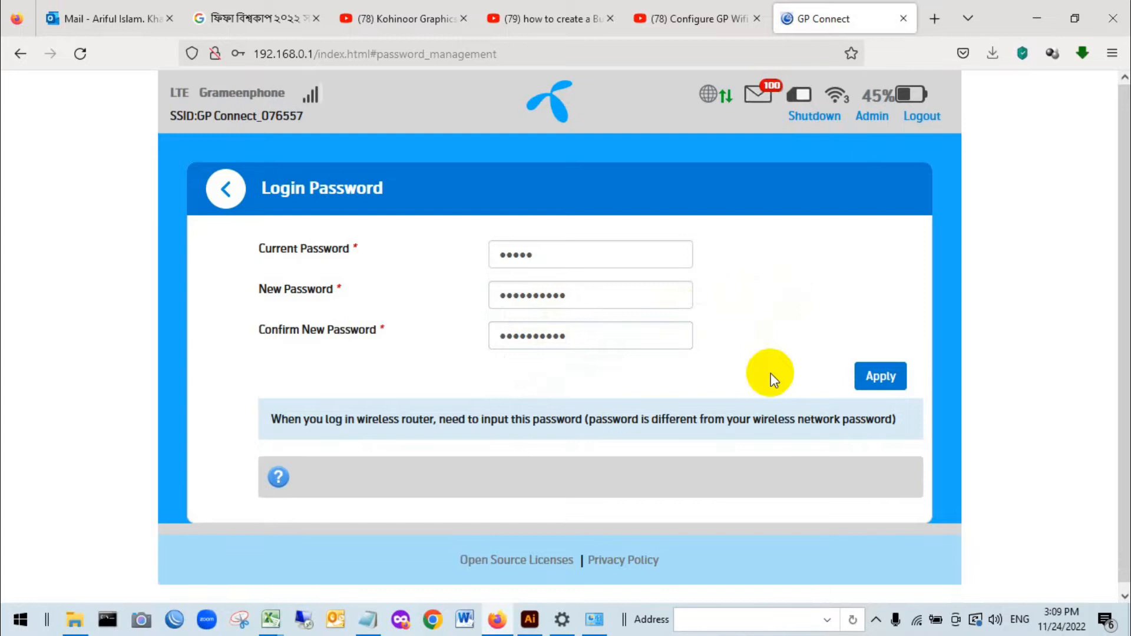
left_click(878, 376)
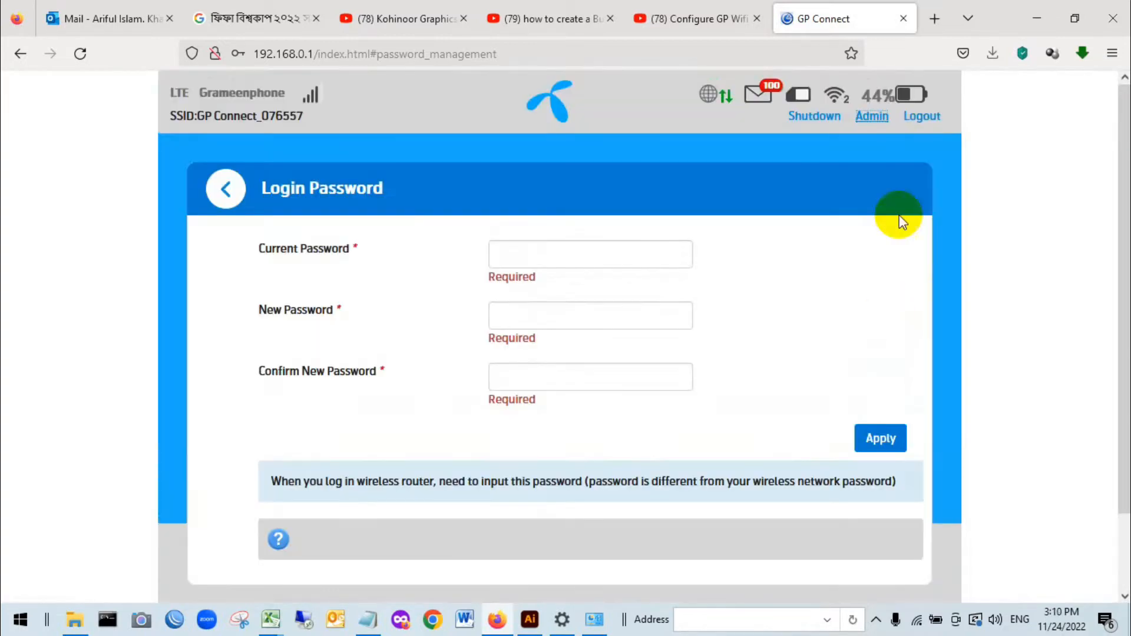
Log out of the router's admin page and try to log in with the old login password.
left_click(924, 119)
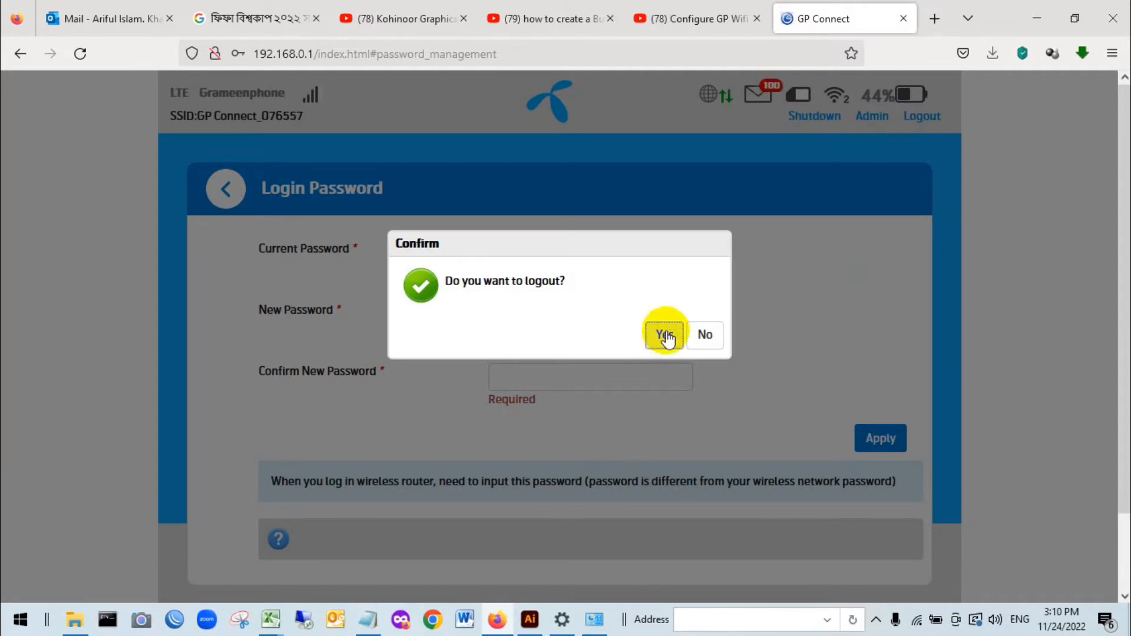
left_click(661, 331)
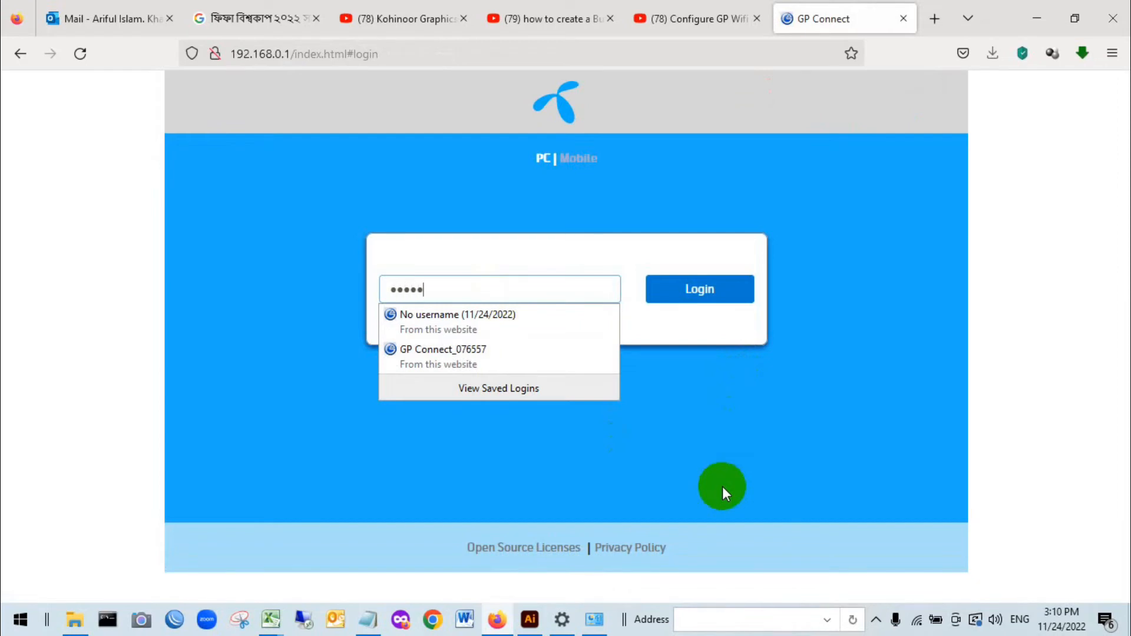
left_click(697, 297)
left_click(711, 345)
Log in to the router's admin page with the new login password.
left_click(521, 297)
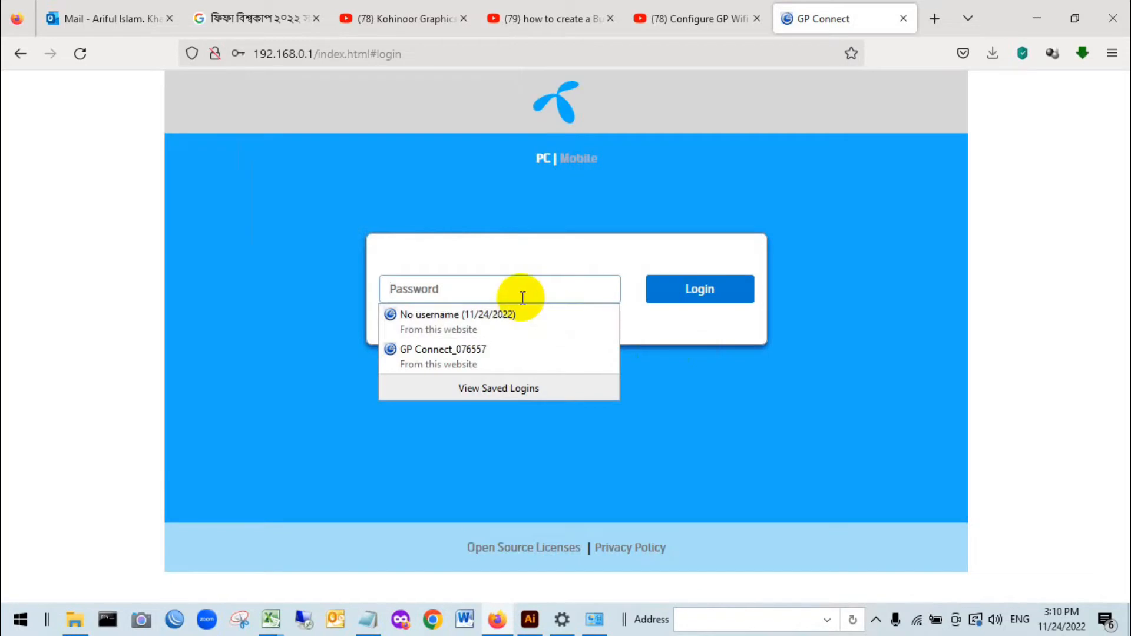
type("12•••••••")
left_click(678, 299)
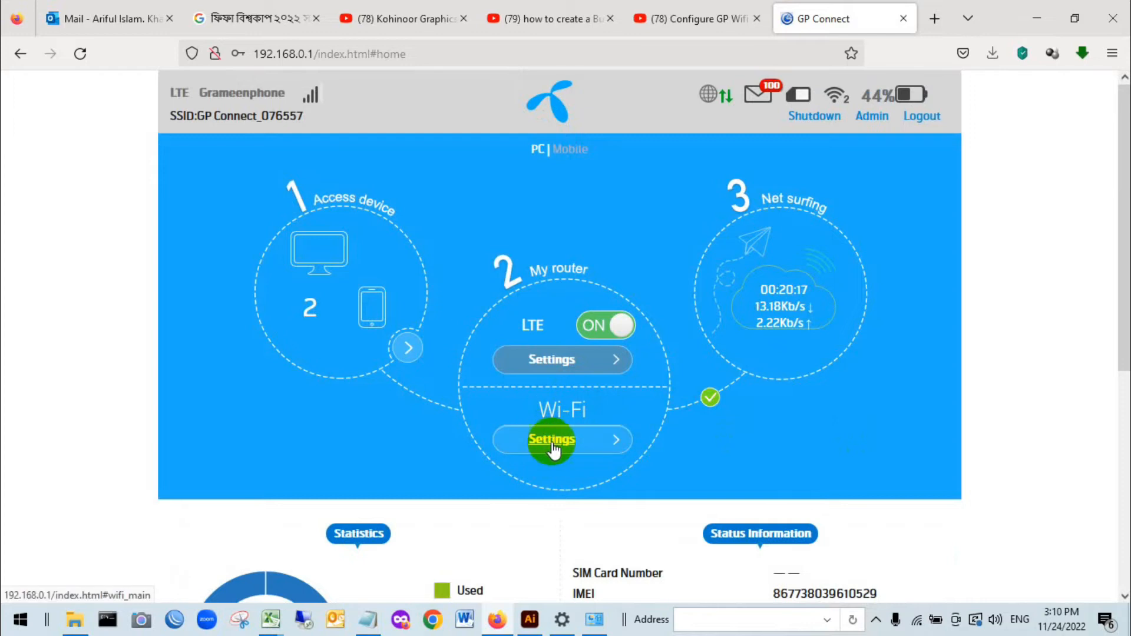
Open the router's Wi-Fi settings and look through the main SSID options.
left_click(561, 363)
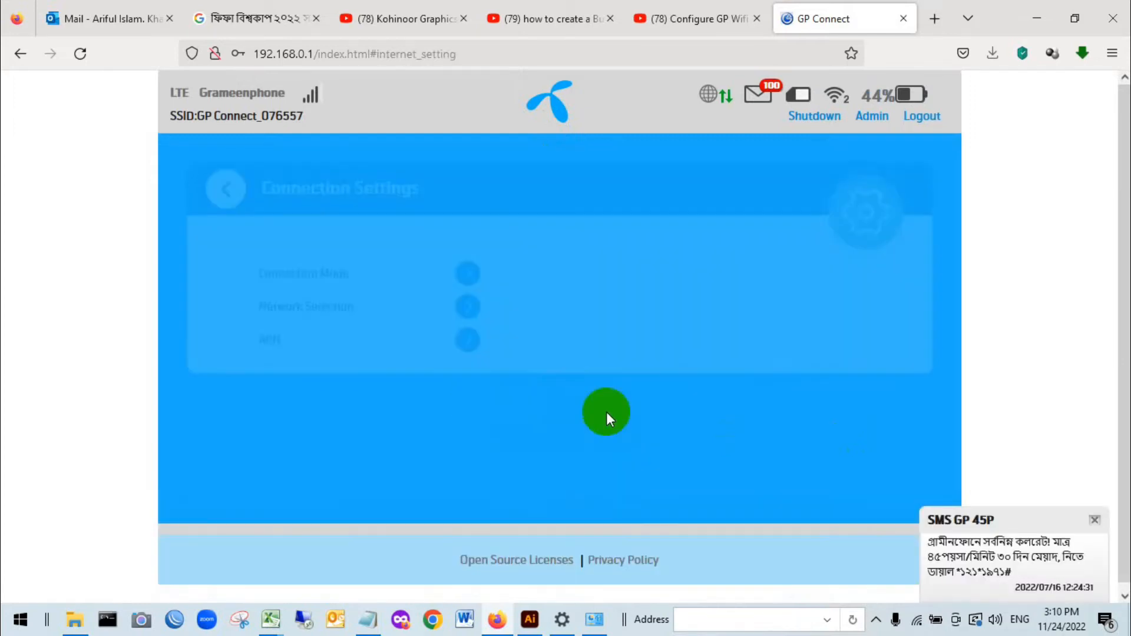
left_click(674, 450)
left_click(592, 451)
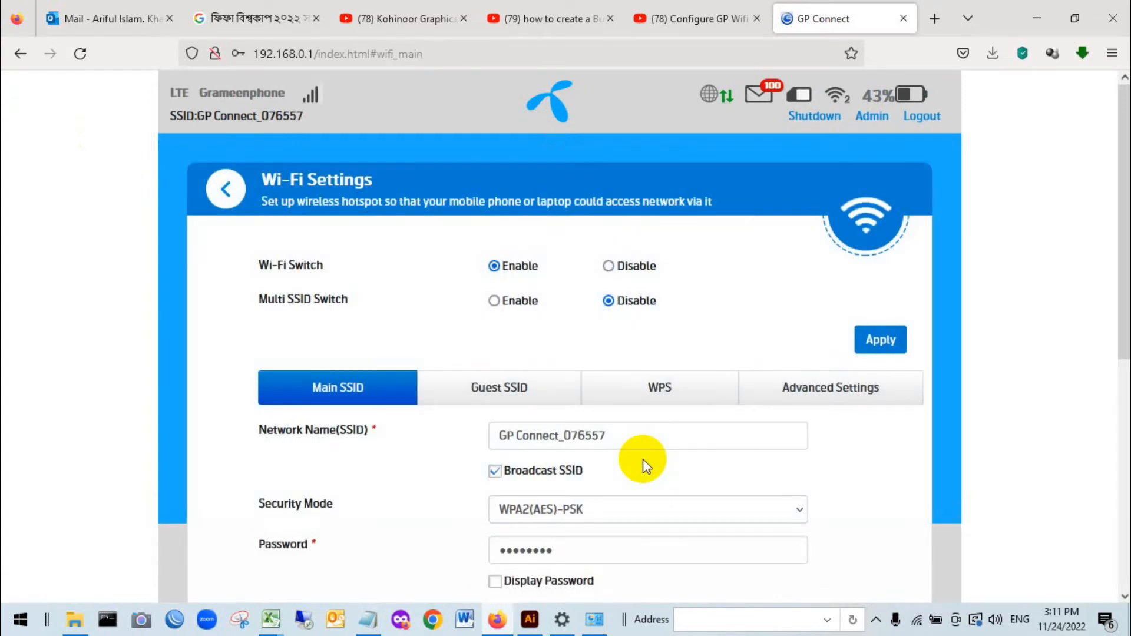
scroll(642, 458, "down", 3)
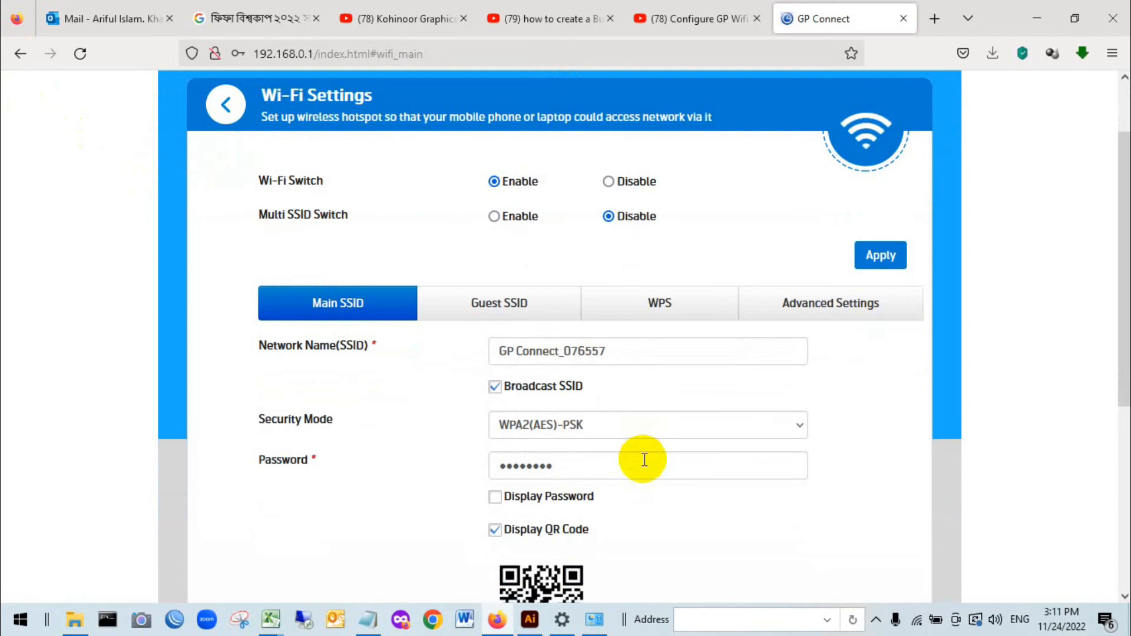
scroll(644, 459, "down", 3)
scroll(643, 459, "down", 6)
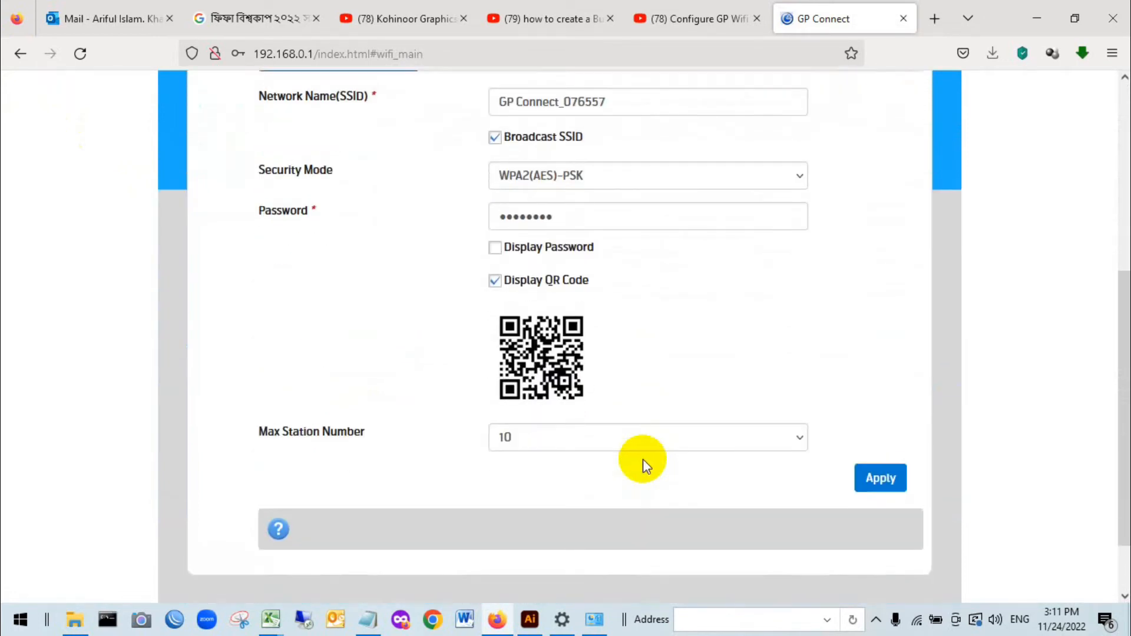
scroll(642, 458, "up", 6)
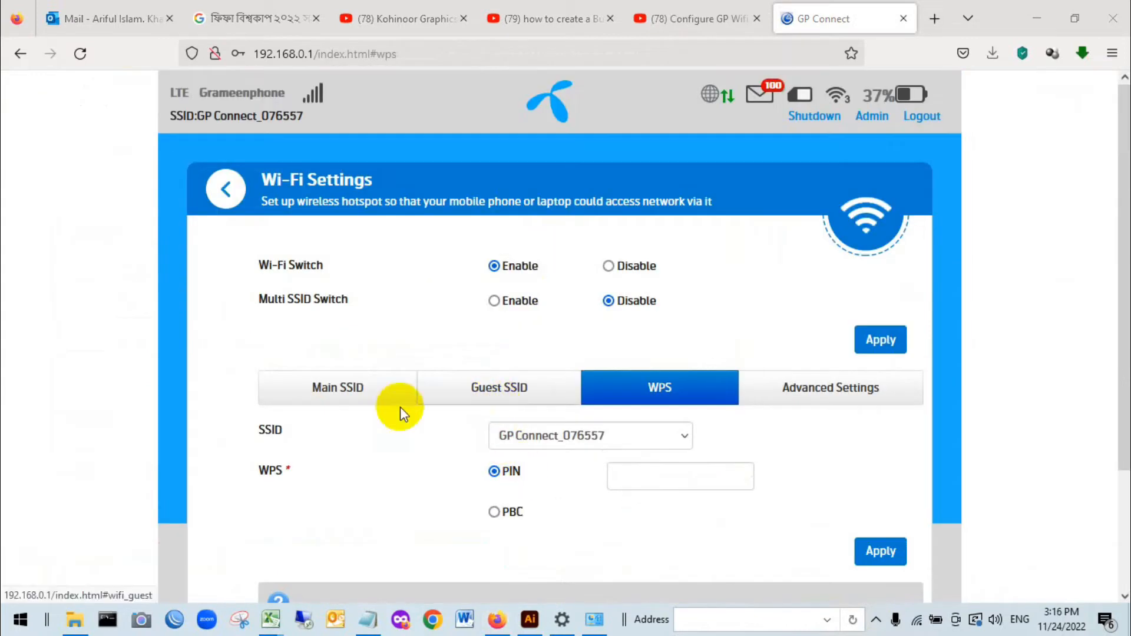
Return to the main SSID settings, dropping the WPS changes, and display the Wi-Fi password in plain text.
left_click(352, 396)
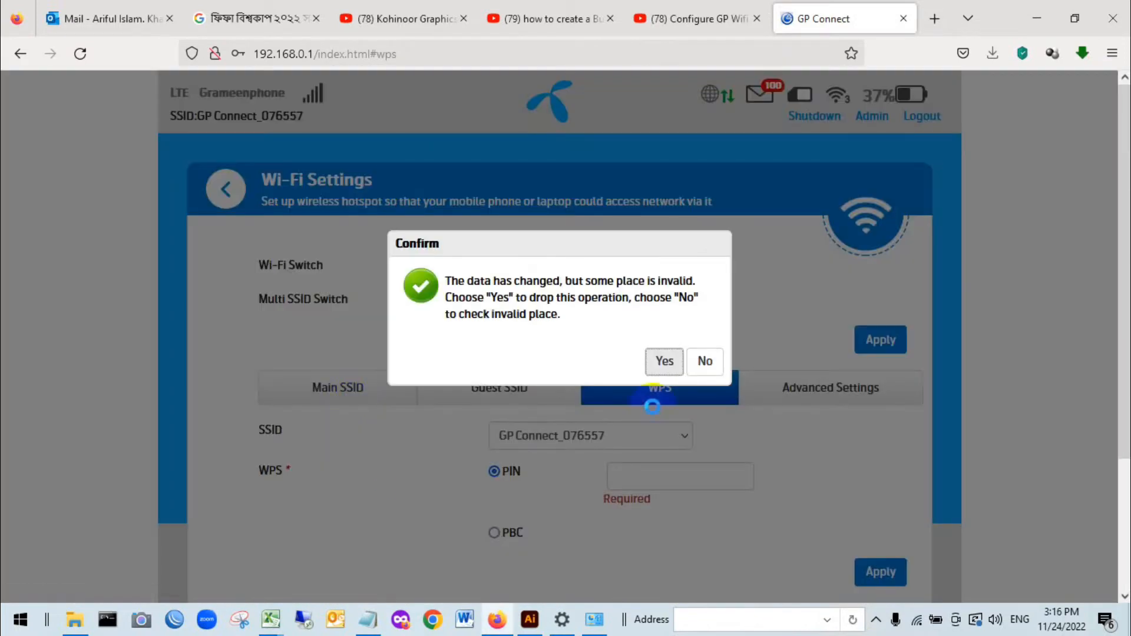
left_click(664, 361)
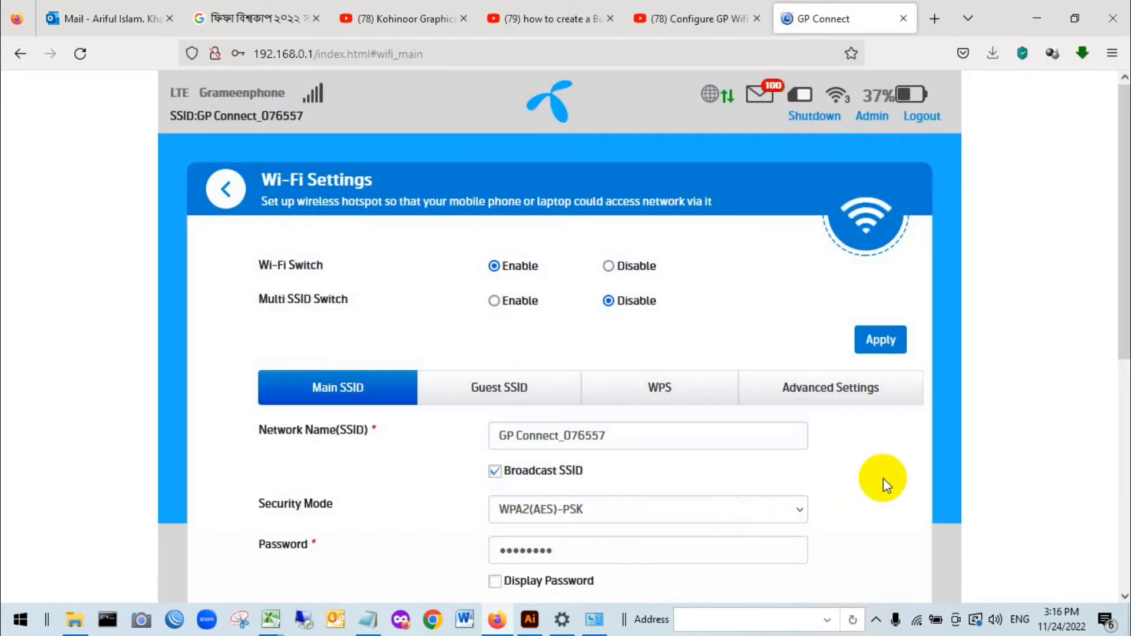
scroll(897, 475, "down", 2)
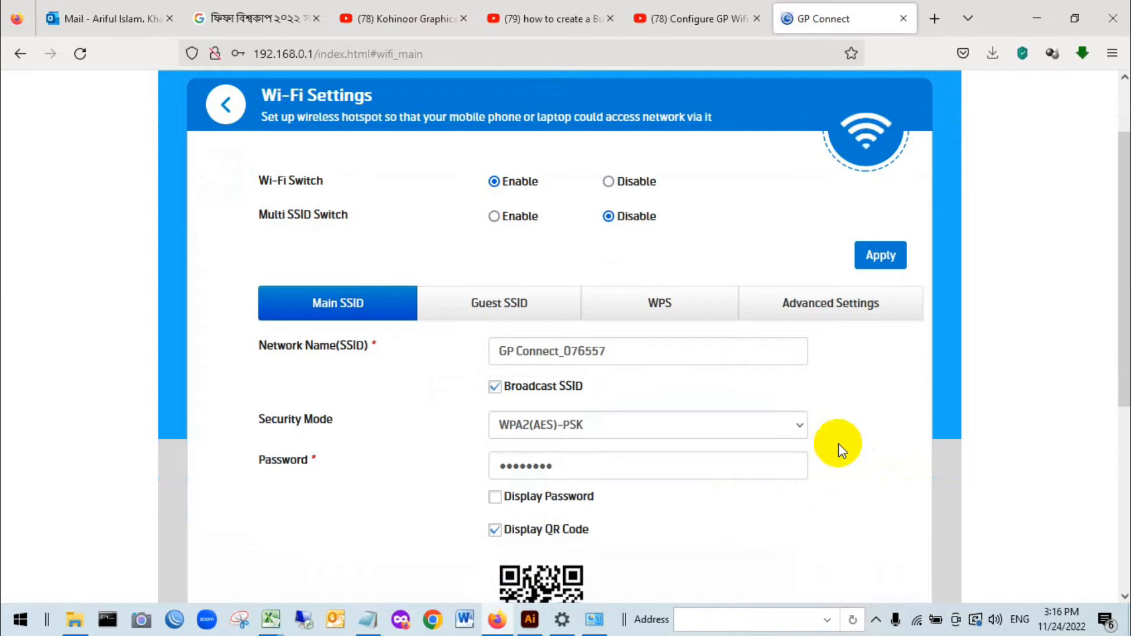
left_click(495, 498)
Change the main SSID's network name to "RDRS Sonahat" and view the computer's list of available Wi-Fi networks.
left_click(613, 351)
left_click_drag(605, 351, 494, 354)
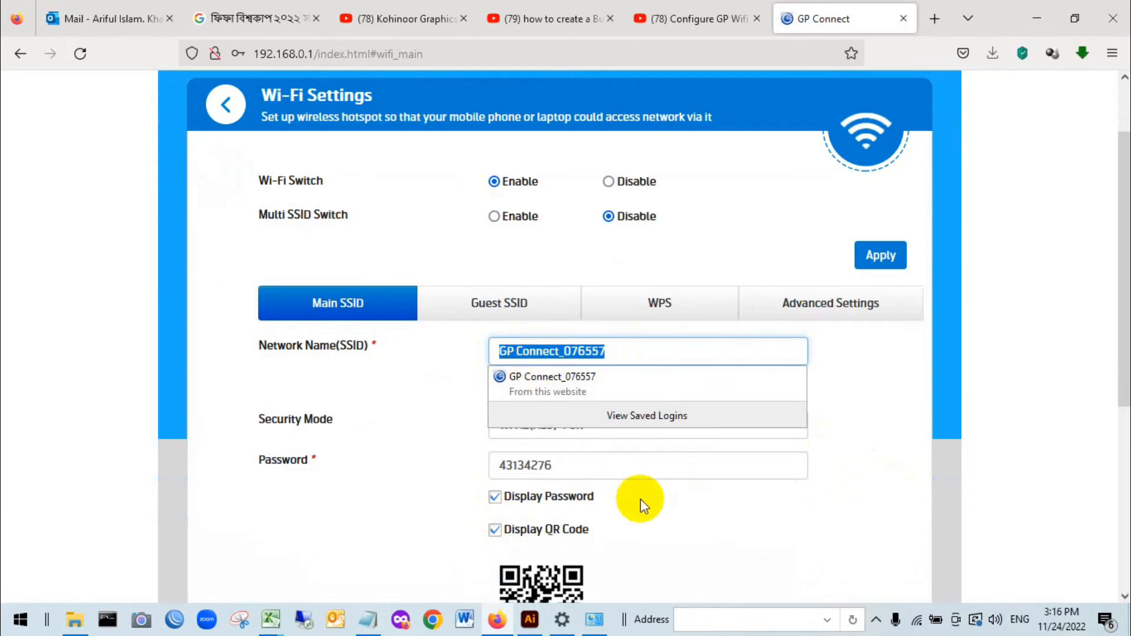
type("RDRS")
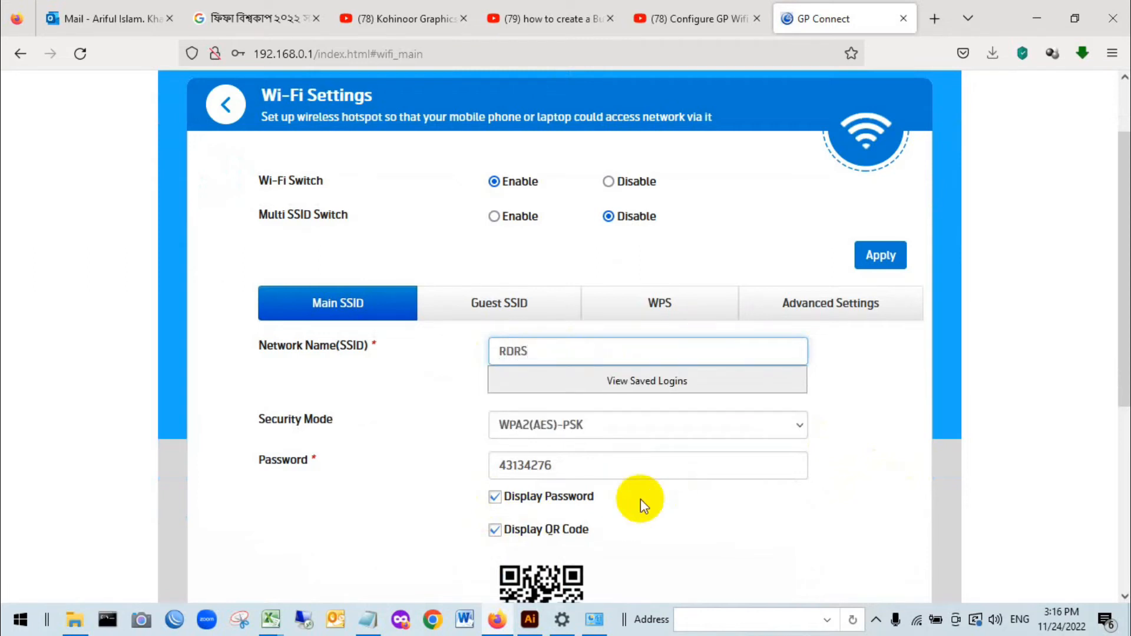
type(" Sonahat")
left_click(710, 493)
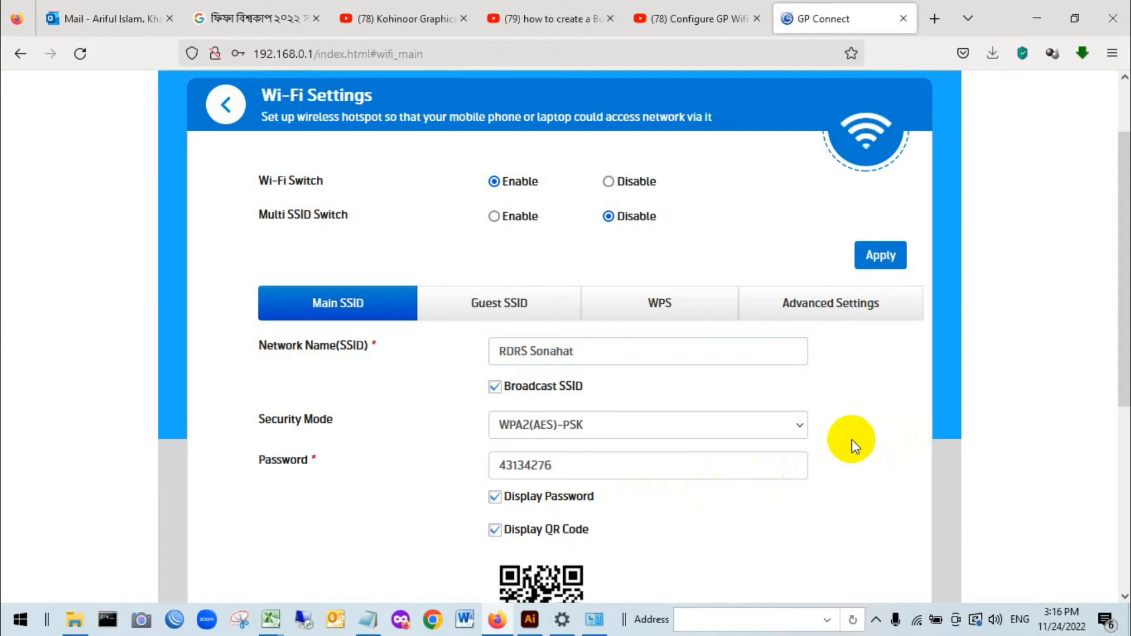
left_click(623, 352)
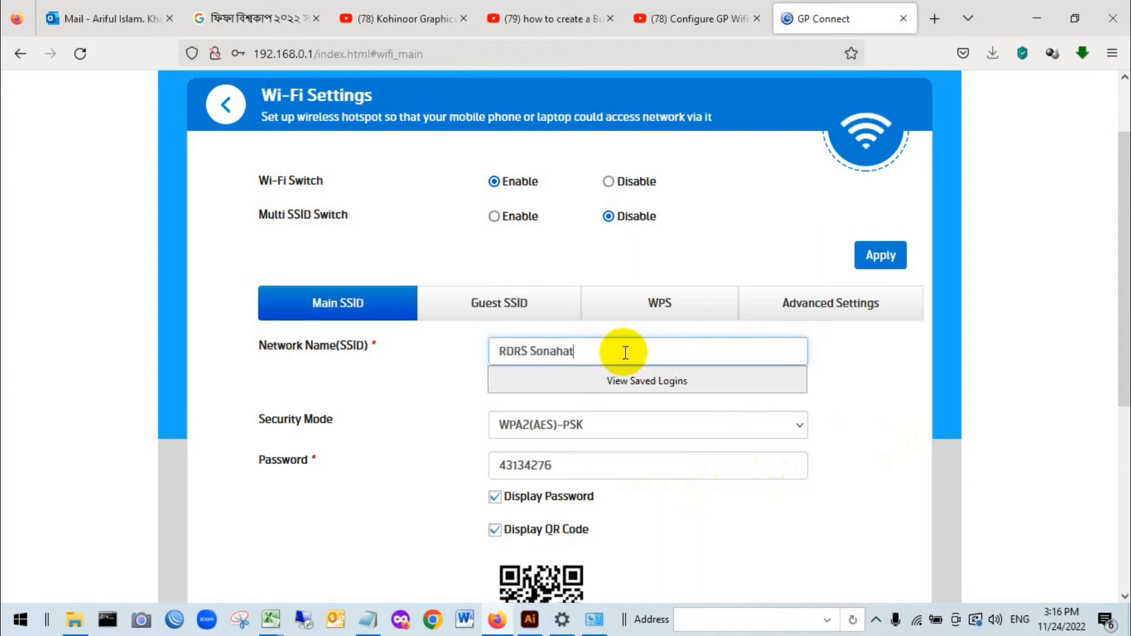
left_click(916, 620)
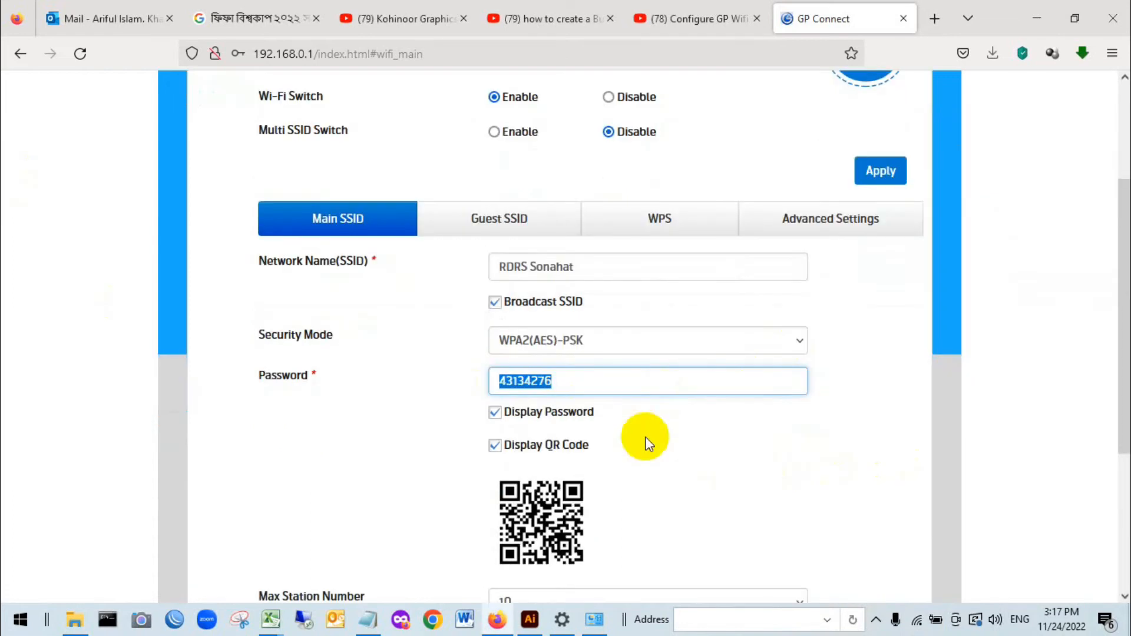
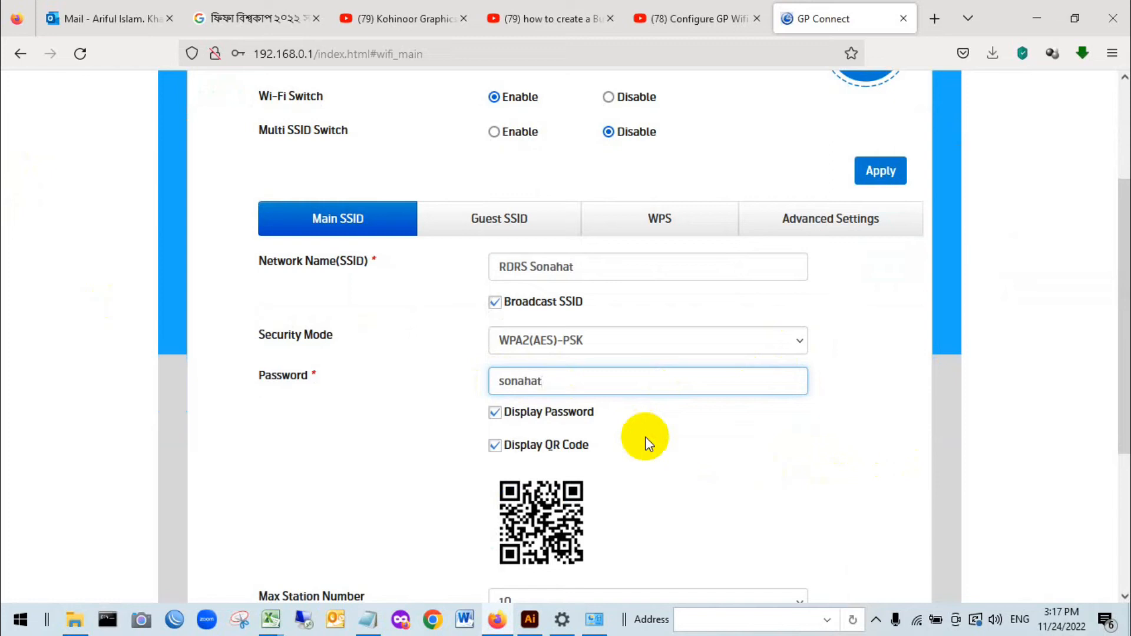
Enter a new Wi-Fi password for the main SSID and apply the settings, agreeing that connected devices must reconnect.
scroll(759, 471, "down", 3)
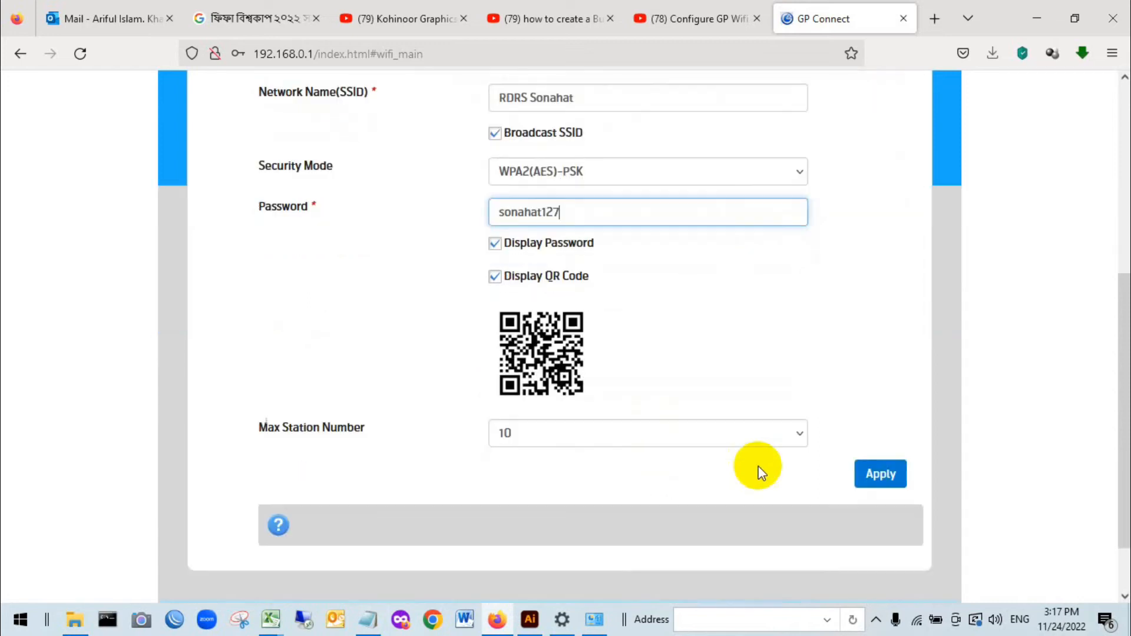
scroll(760, 471, "up", 3)
scroll(760, 471, "down", 3)
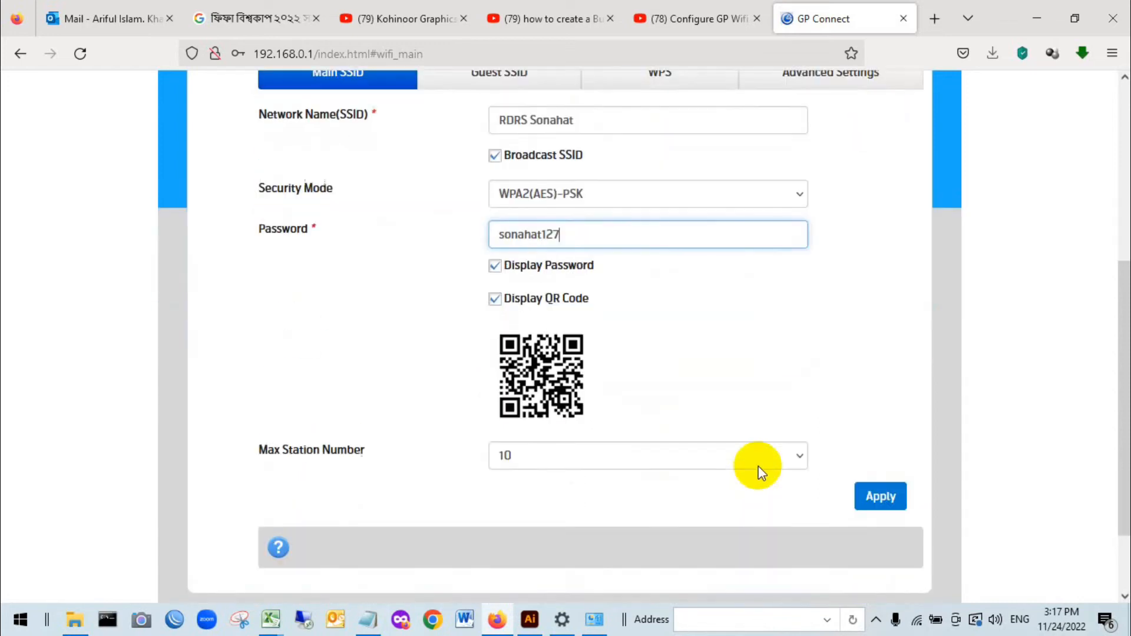
scroll(760, 471, "up", 3)
scroll(759, 471, "down", 2)
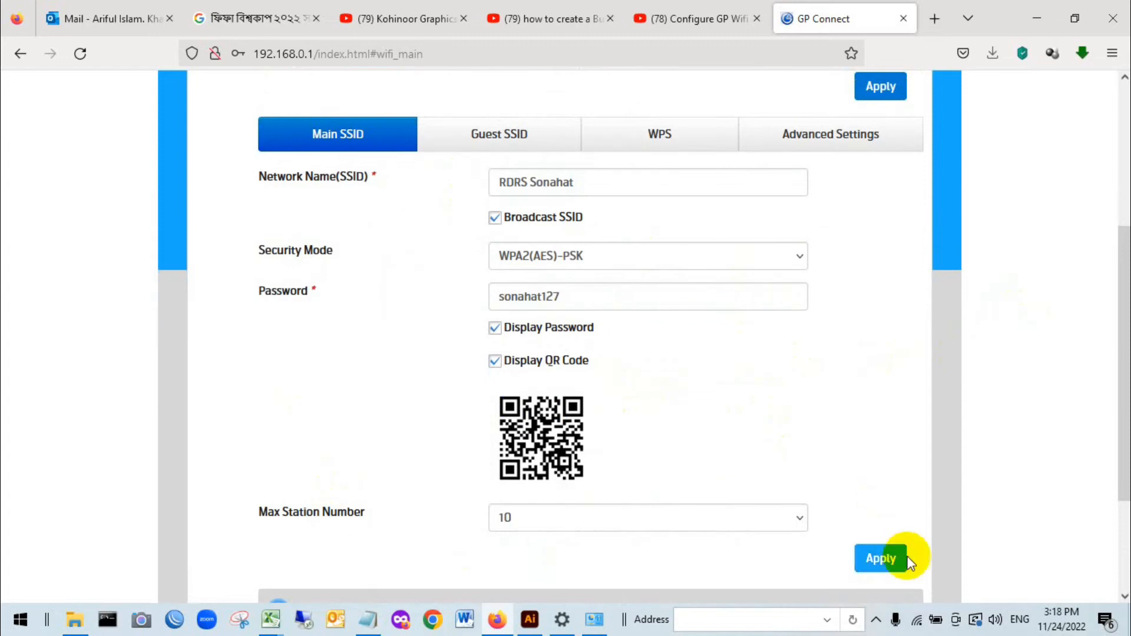
left_click(879, 558)
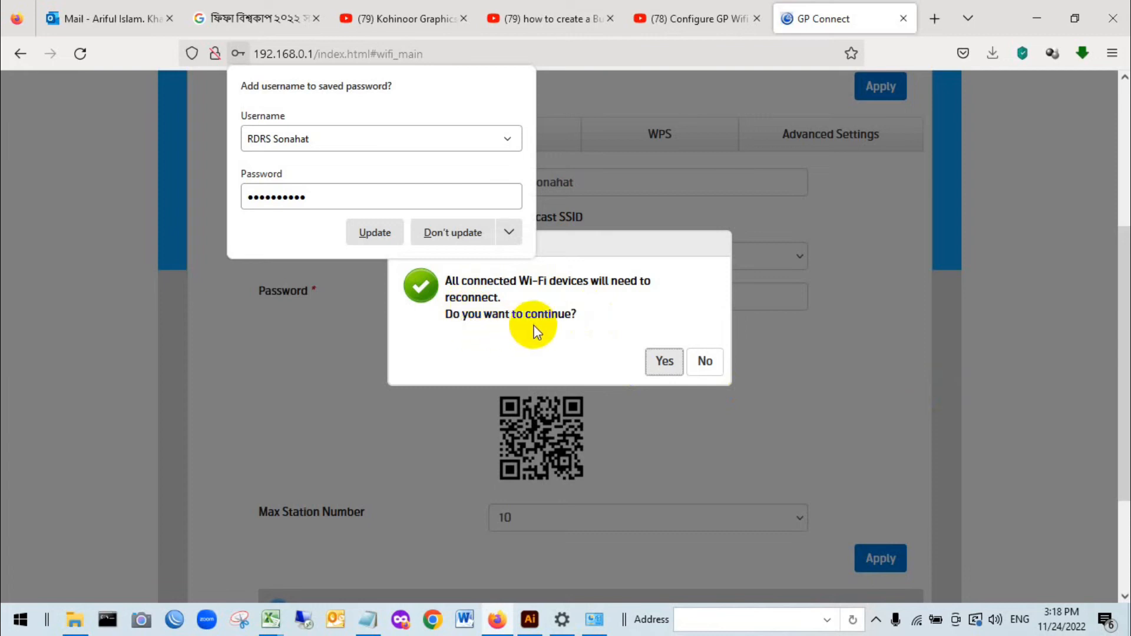
left_click(663, 361)
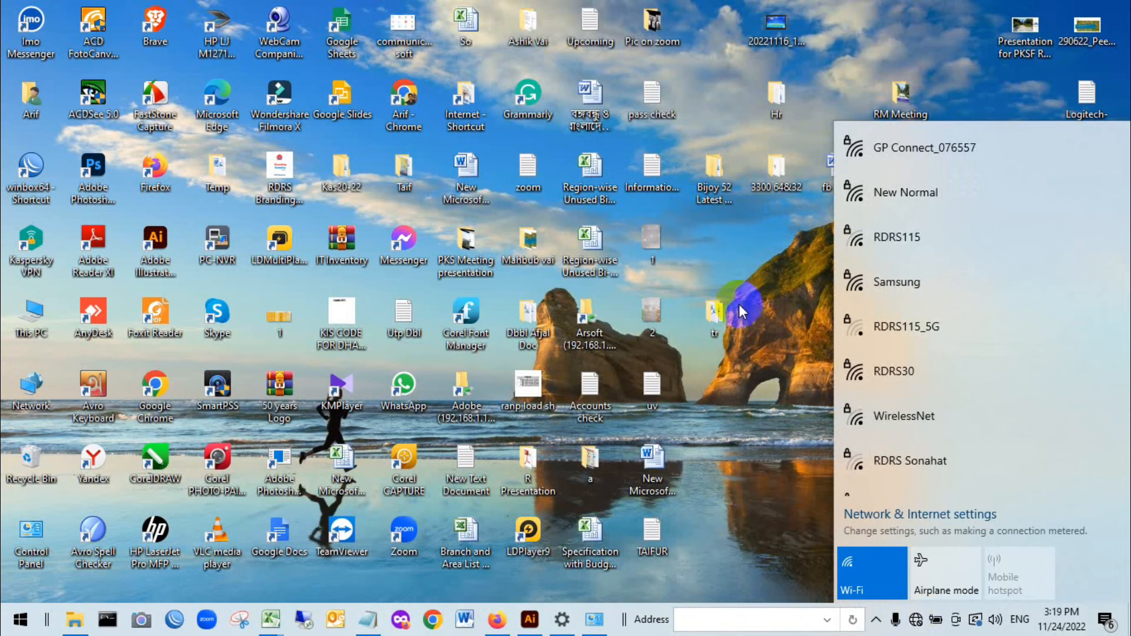
Connect the computer to the RDRS Sonahat Wi-Fi network, entering its network security key.
left_click(928, 465)
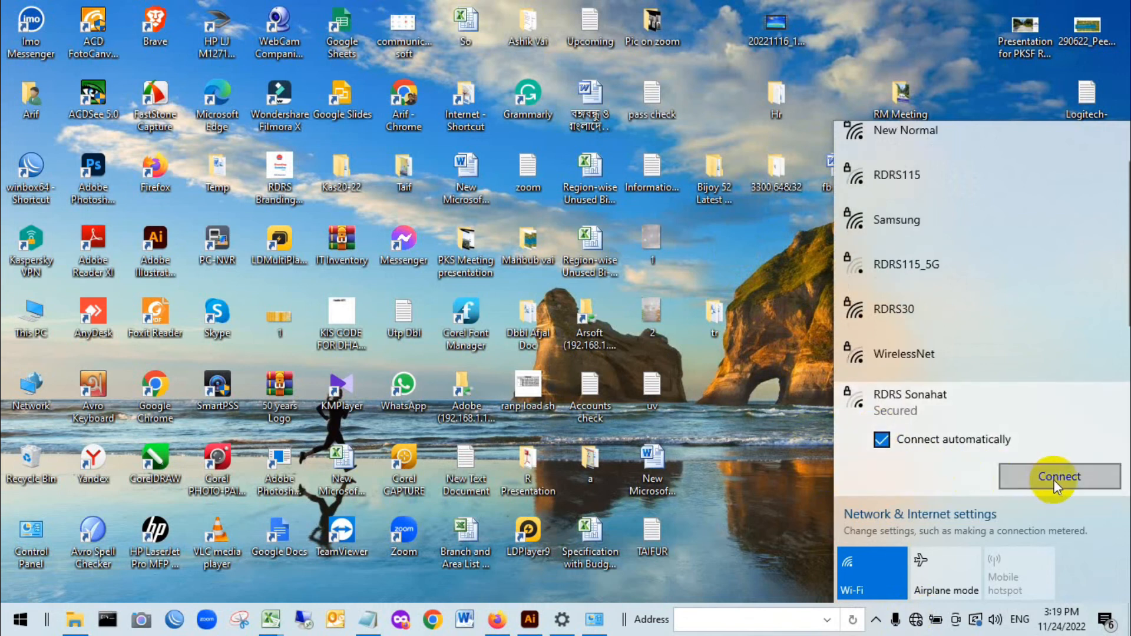
left_click(1054, 477)
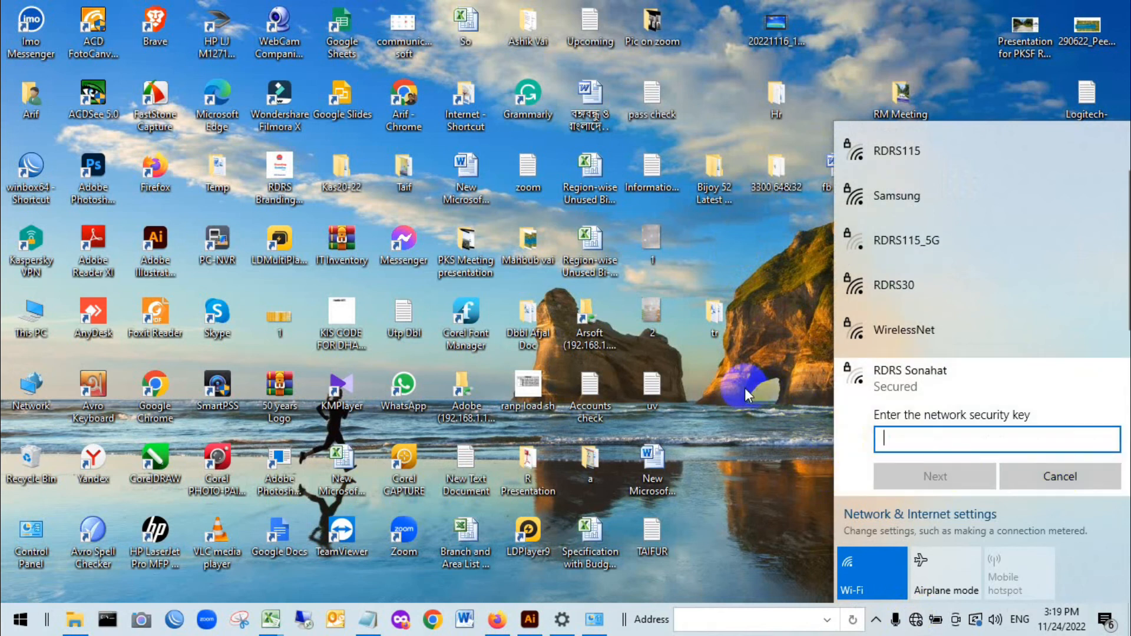
type("•••")
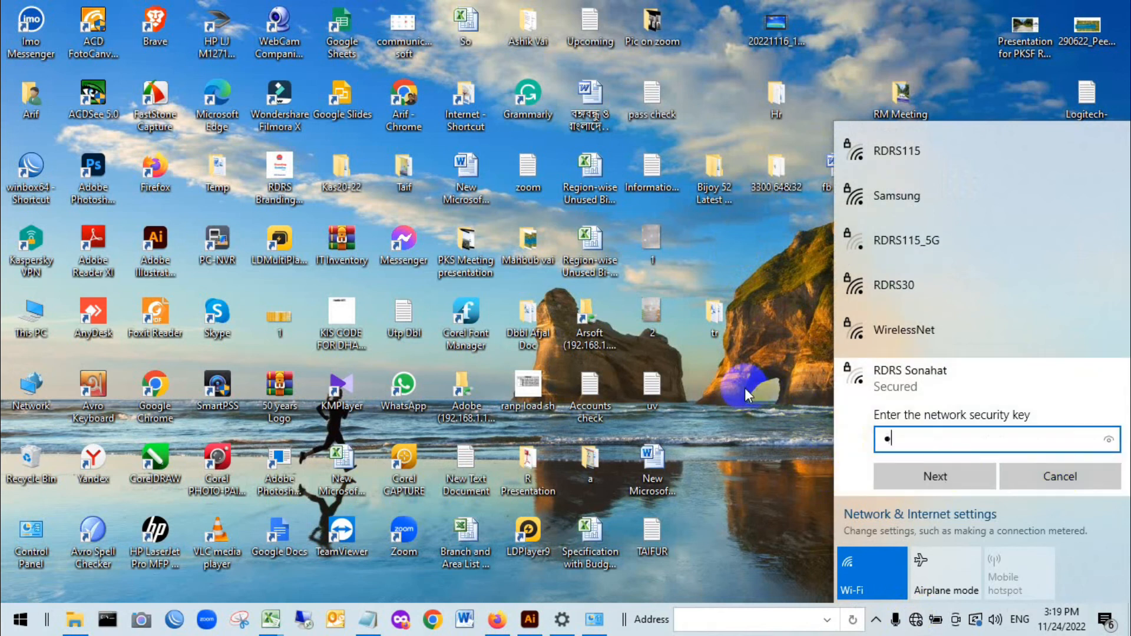
type("••••••••")
left_click(903, 475)
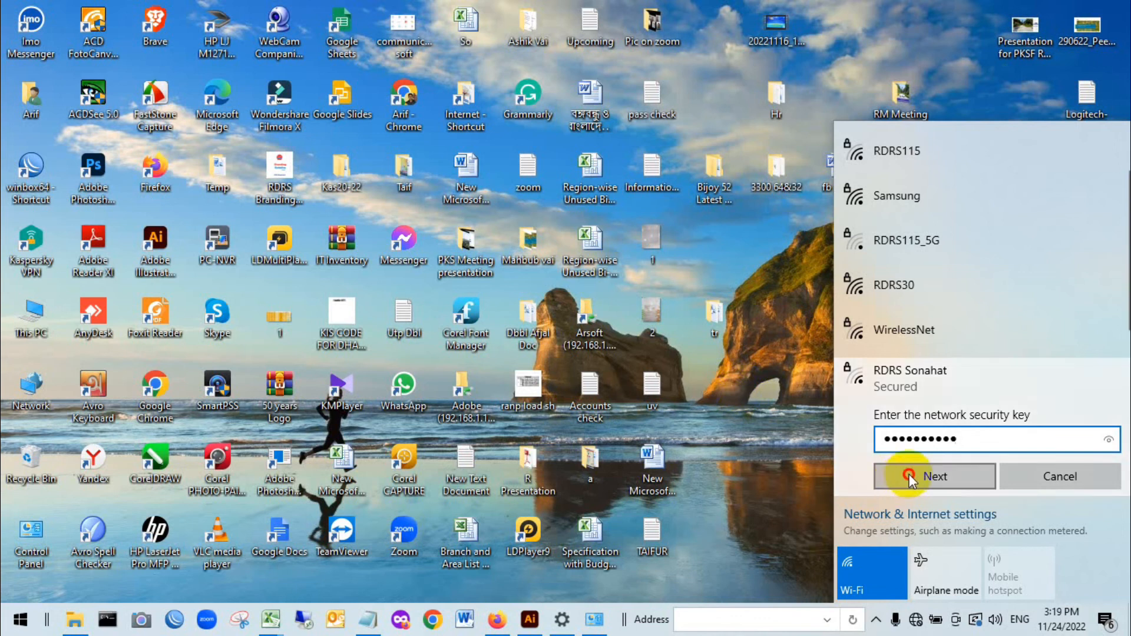
Finish joining the RDRS Sonahat network and check the connection in the computer's list of Wi-Fi networks.
left_click(966, 480)
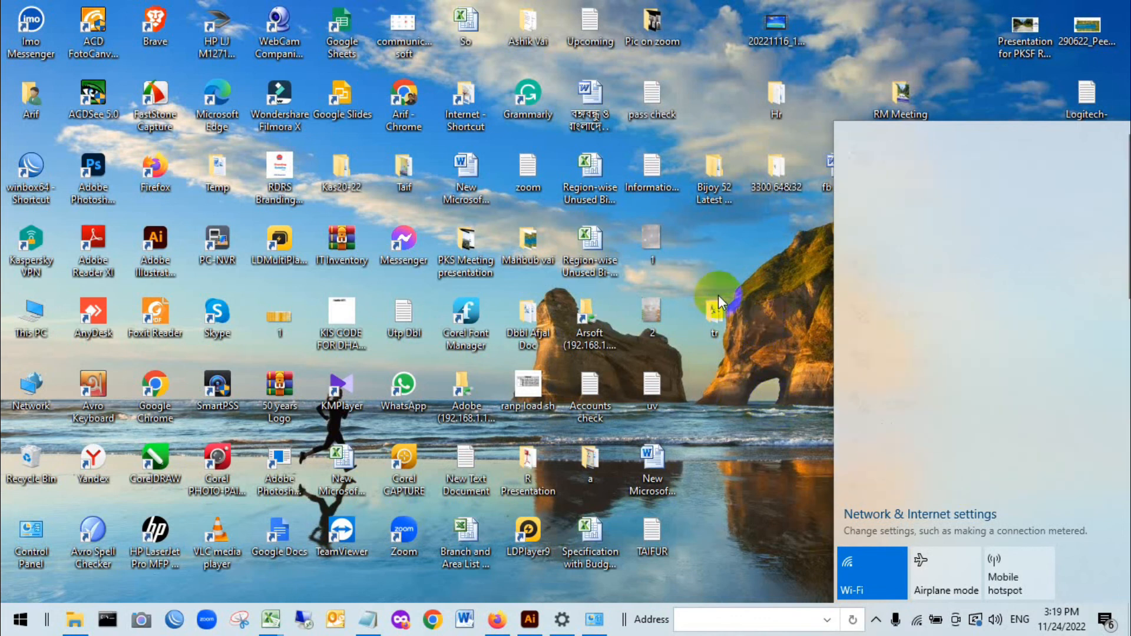
left_click(715, 262)
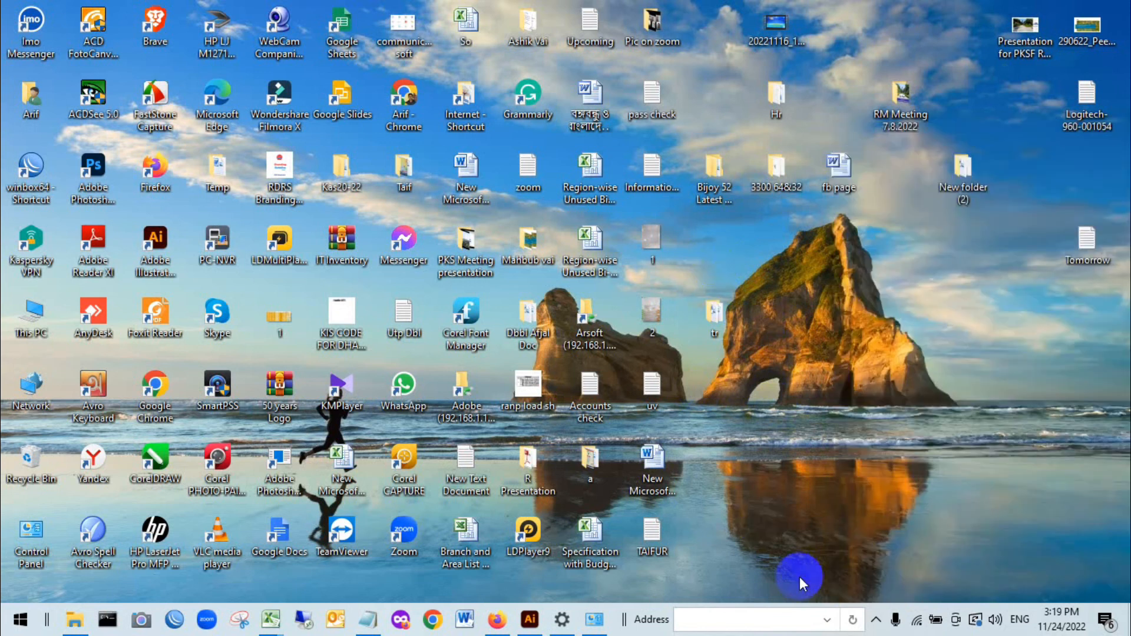
left_click(917, 620)
left_click(720, 249)
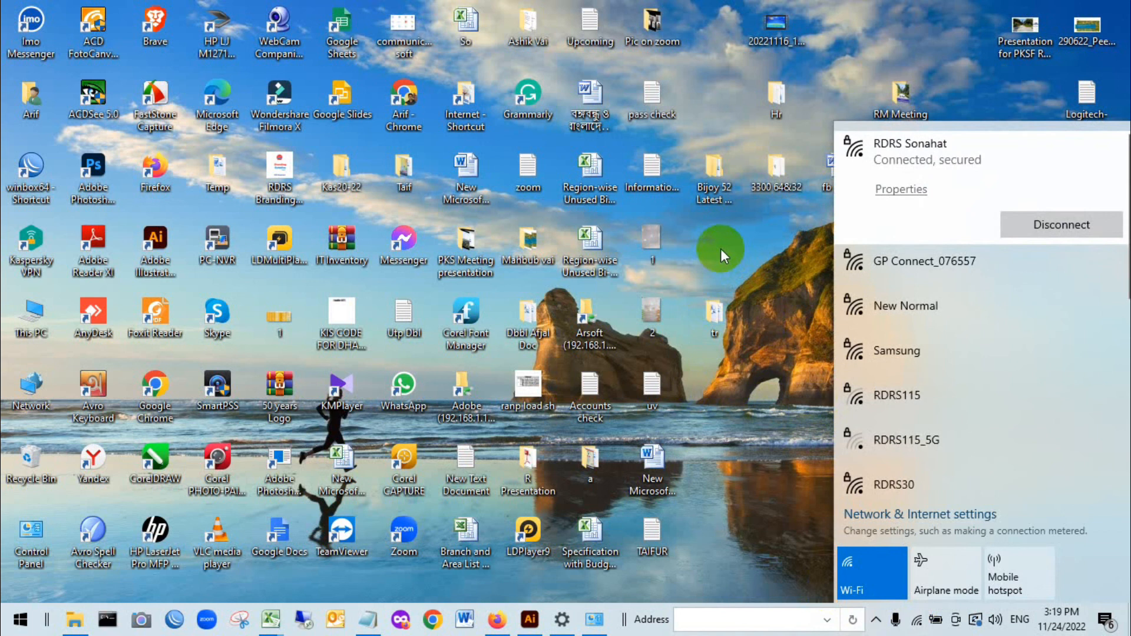
Switch to Firefox, load YouTube and open a video from its home page to test the internet connection.
left_click(496, 619)
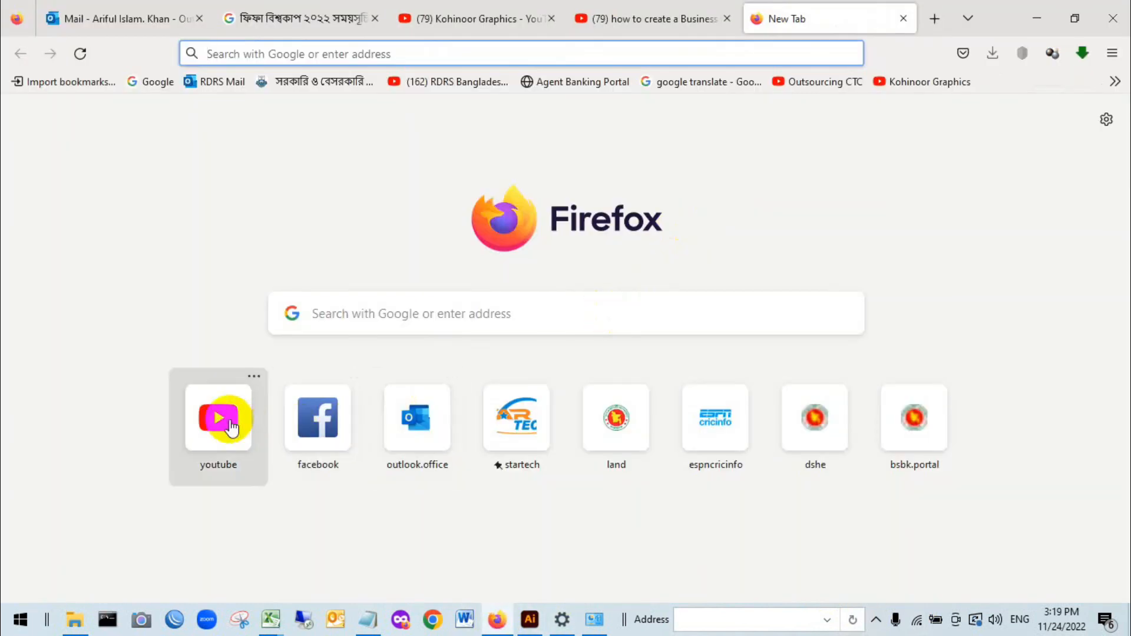
left_click(228, 428)
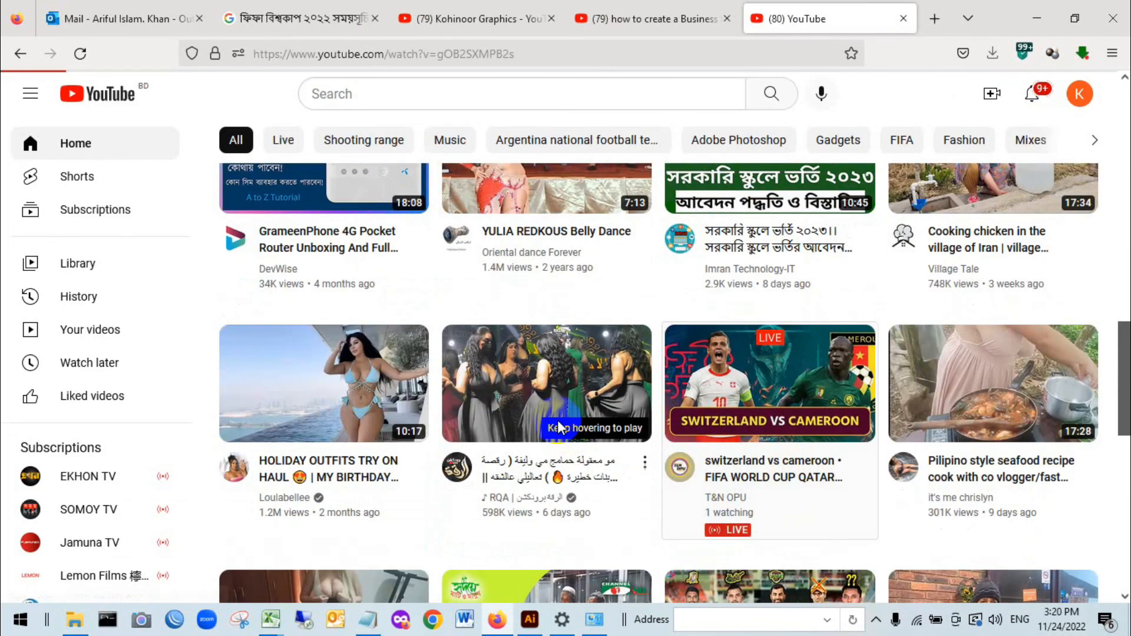
left_click(557, 419)
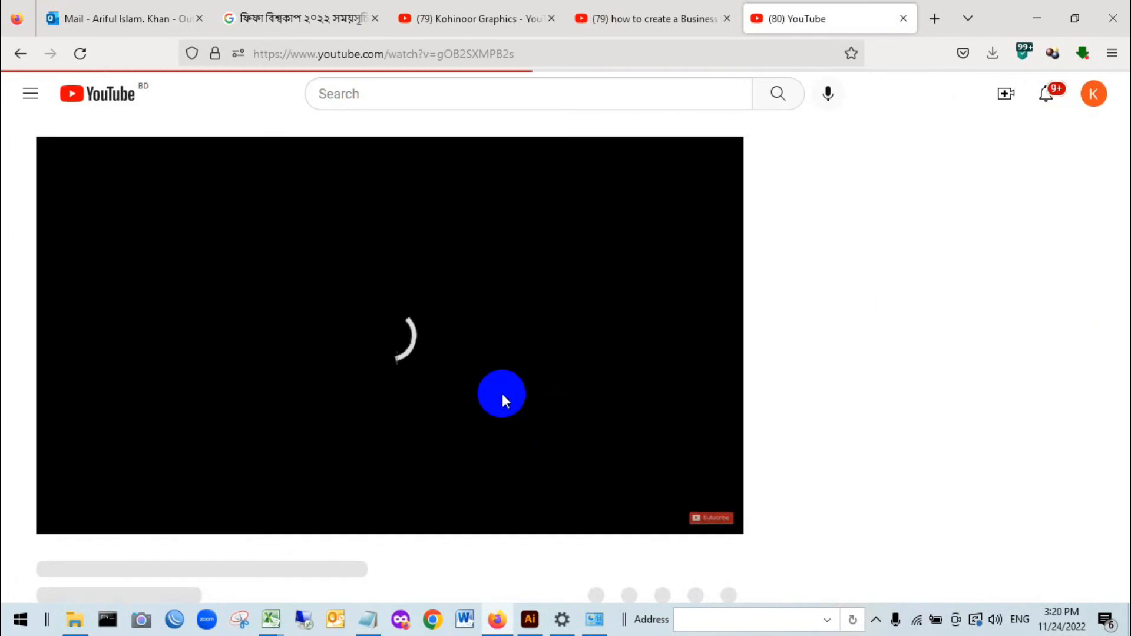